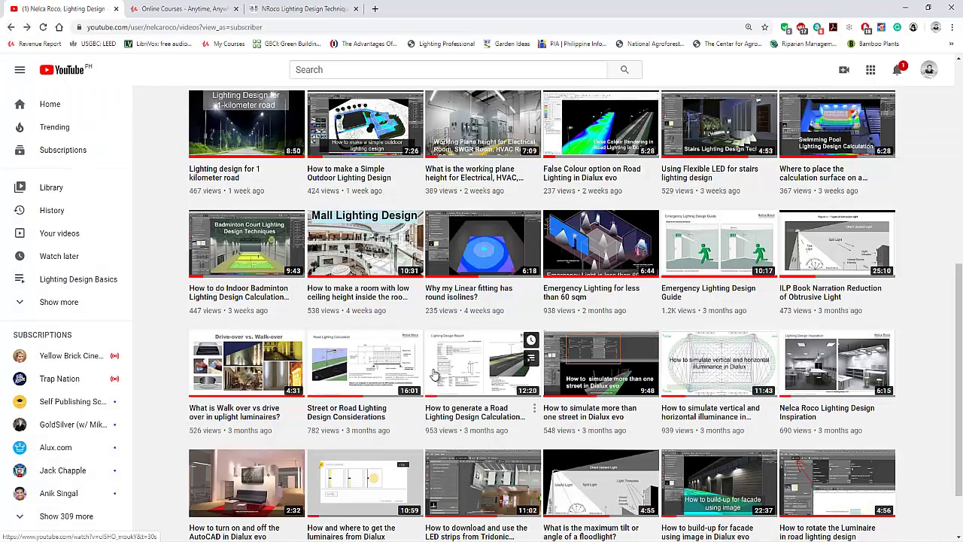
Scroll back up the YouTube channel's uploads page
{"action": "scroll", "coordinate": [430, 380], "scroll_direction": "up", "scroll_amount": 3}
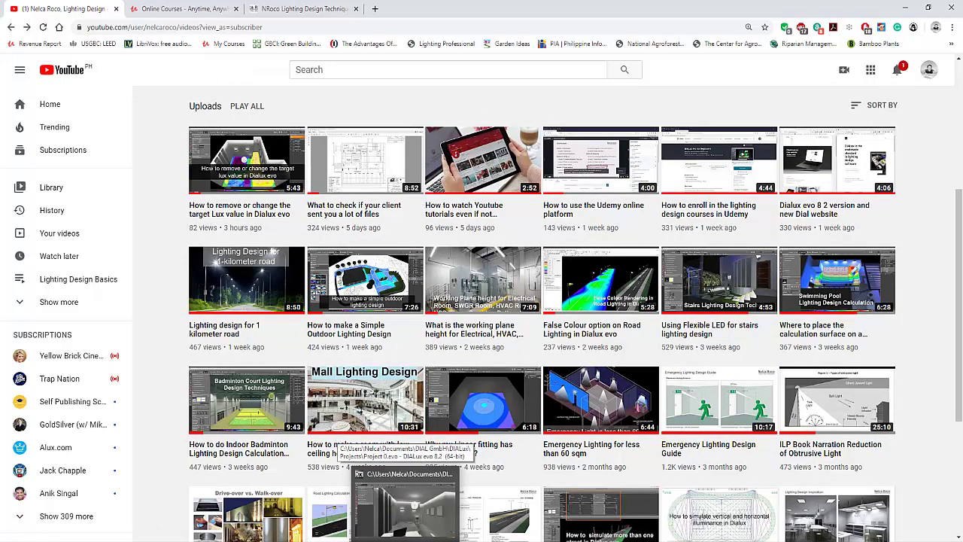
In DIALux's Light workspace, inspect the globe pendant, wall lights and bedside table lamp
{"action": "left_click", "coordinate": [406, 504]}
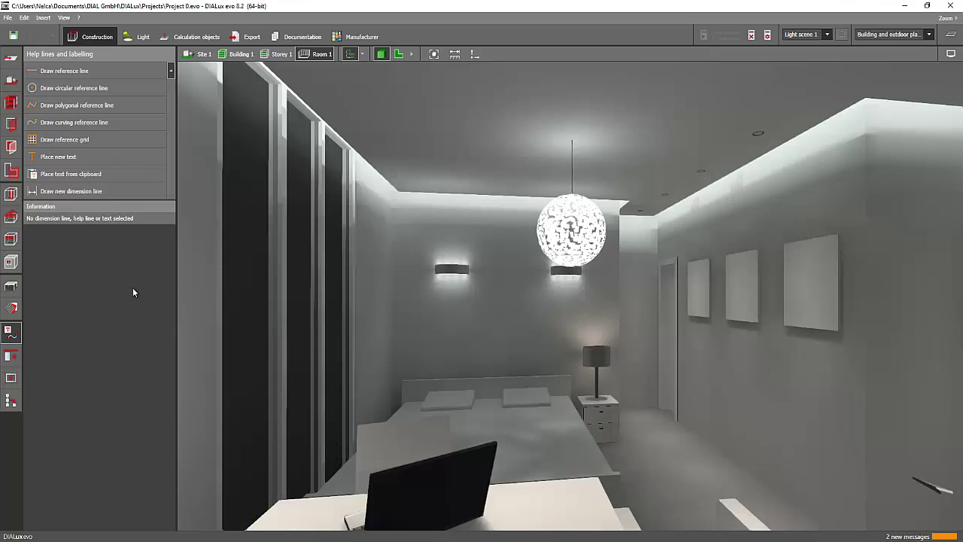
{"action": "left_click", "coordinate": [139, 36]}
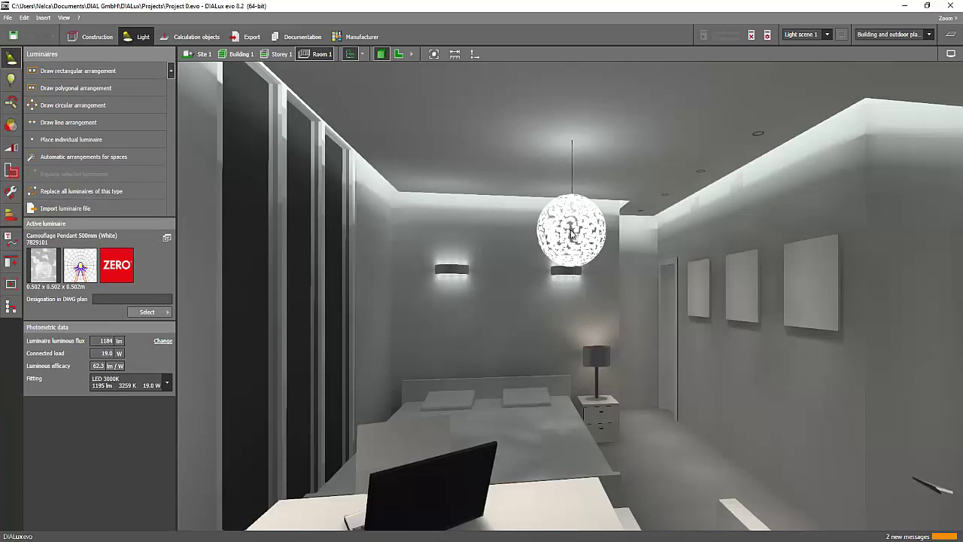
{"action": "left_click", "coordinate": [572, 235]}
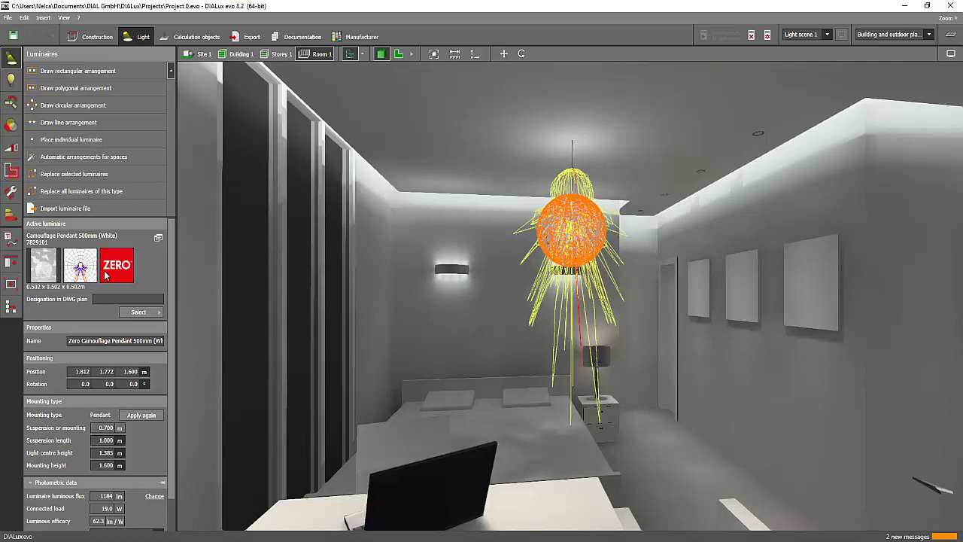
{"action": "left_click", "coordinate": [449, 275]}
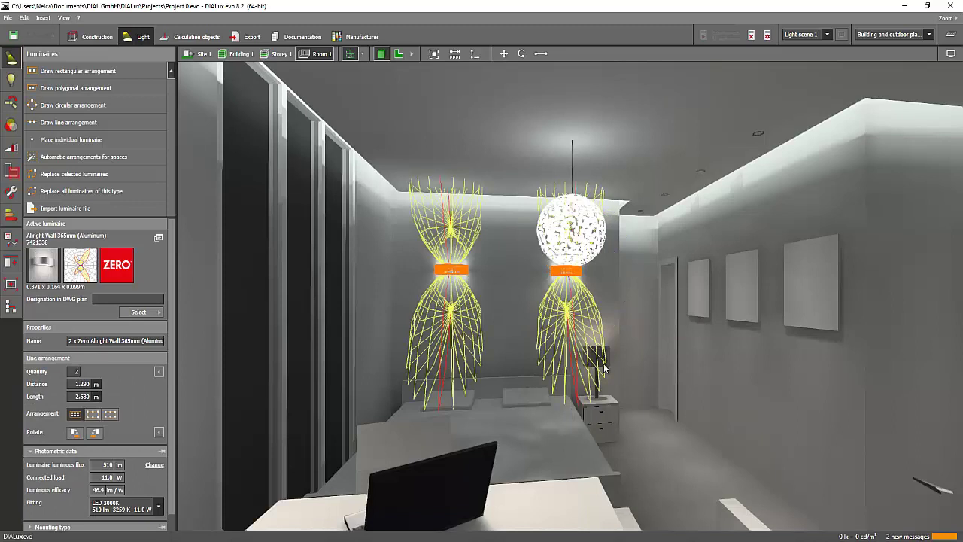
{"action": "left_click", "coordinate": [641, 425]}
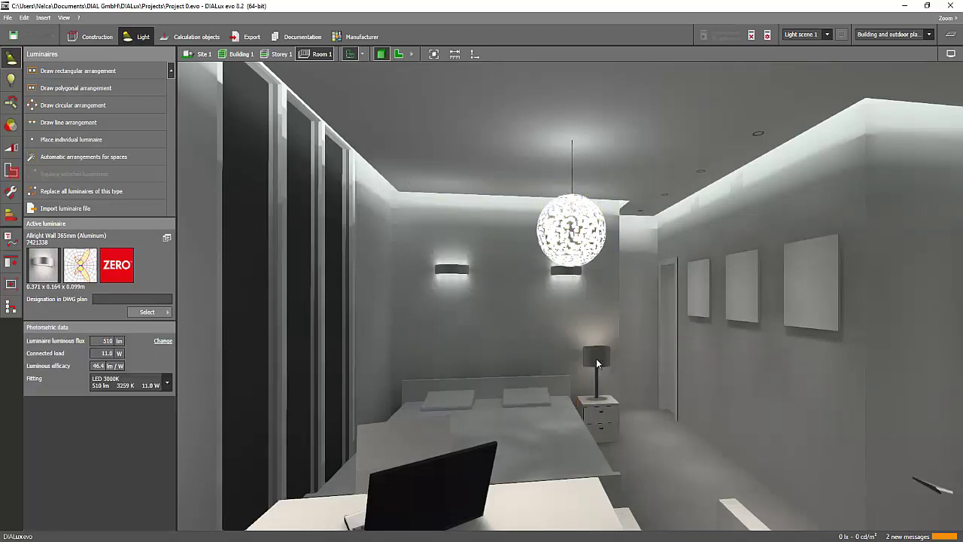
{"action": "left_click", "coordinate": [597, 358]}
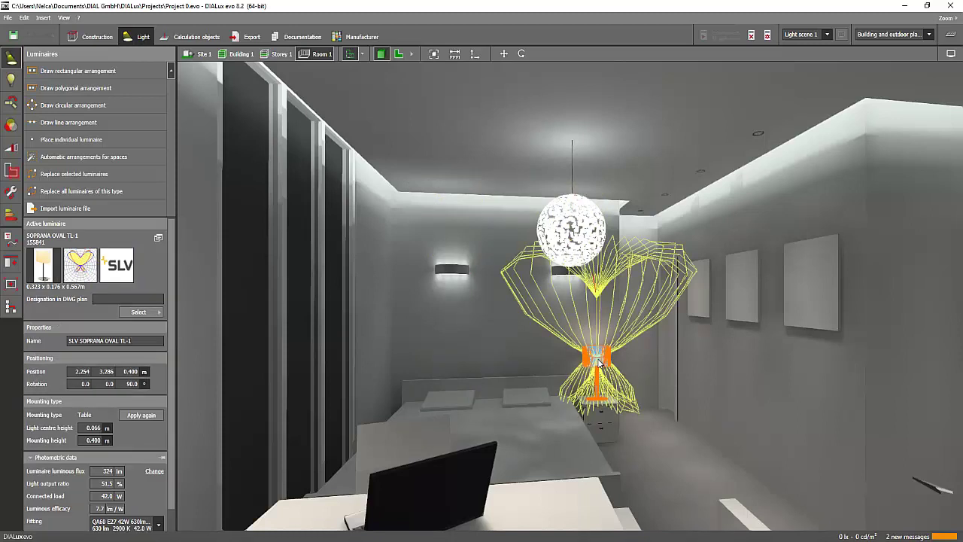
Inspect the ceiling downlights and LED cove tape, recheck the pendant, and orbit the bedroom
{"action": "left_click", "coordinate": [702, 170]}
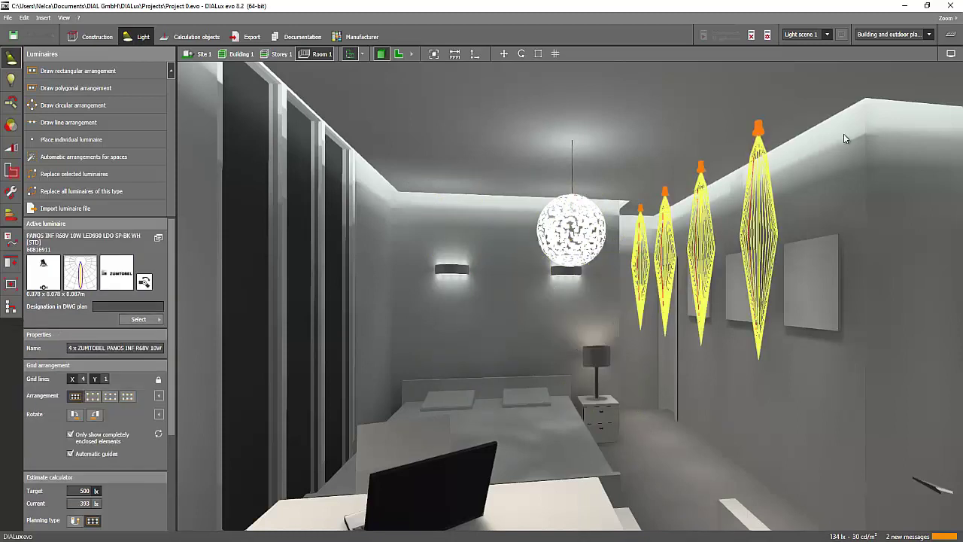
{"action": "left_click", "coordinate": [822, 127]}
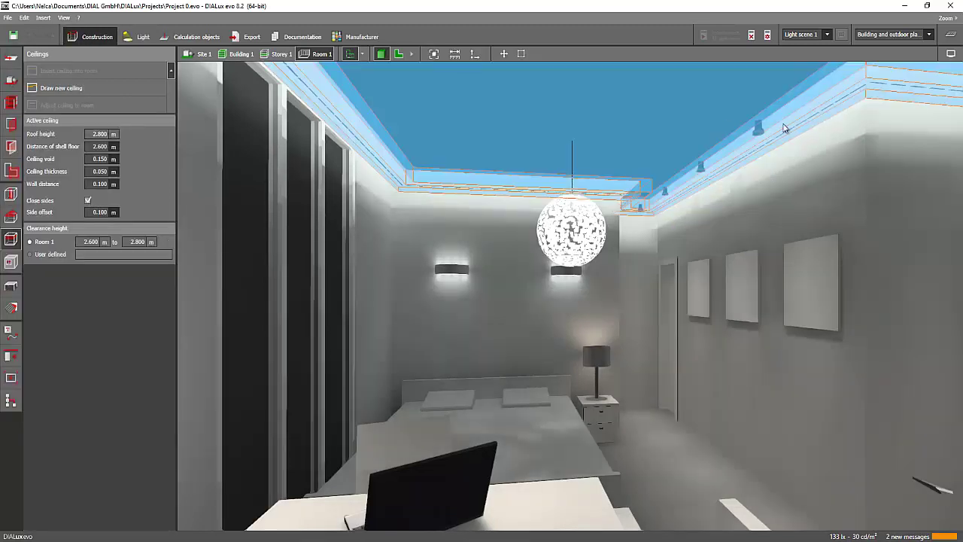
{"action": "left_click", "coordinate": [301, 103]}
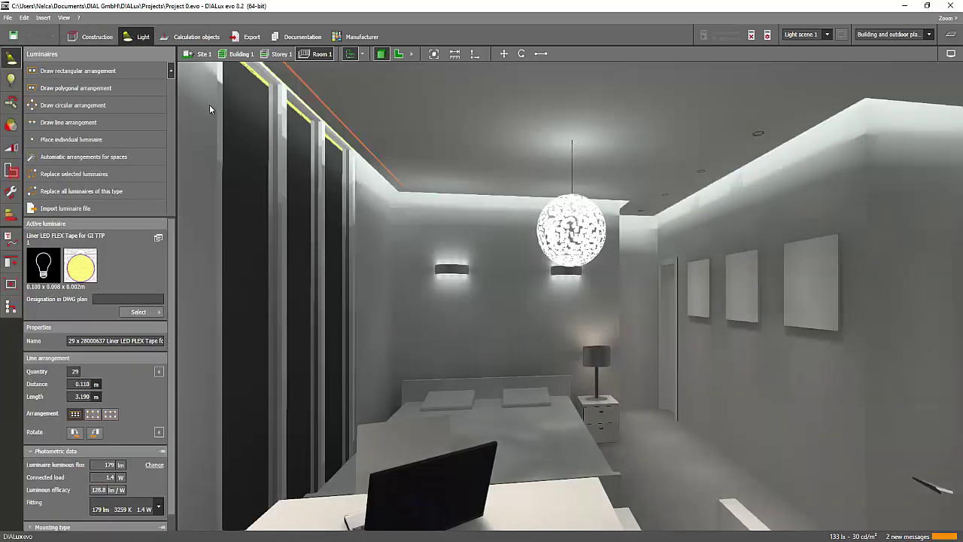
{"action": "left_click", "coordinate": [652, 446]}
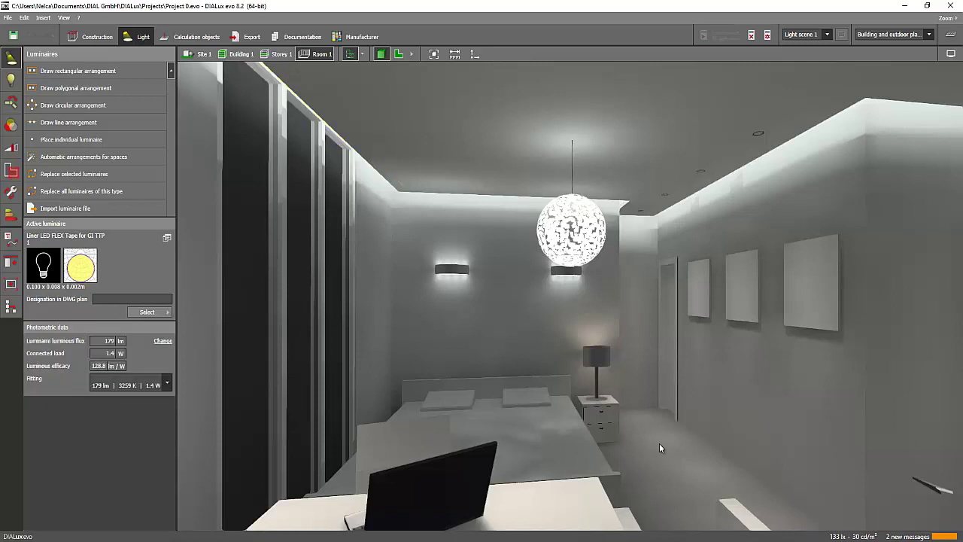
{"action": "left_click", "coordinate": [568, 257]}
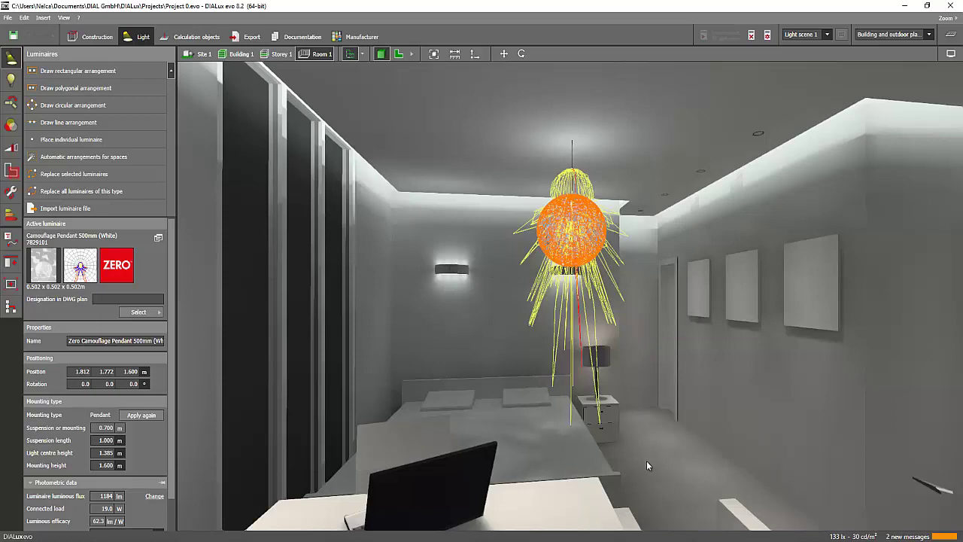
{"action": "left_click", "coordinate": [626, 355]}
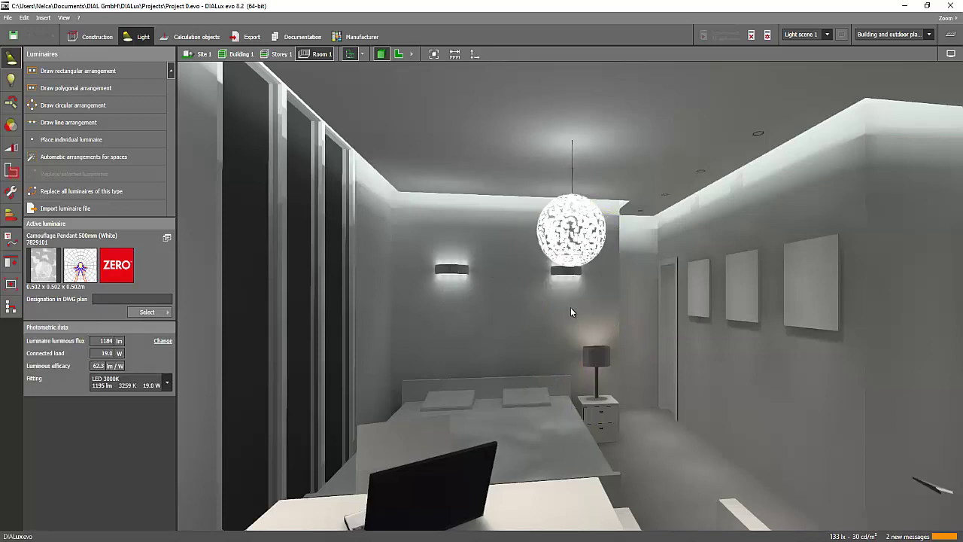
{"action": "mouse_move", "coordinate": [568, 308]}
{"action": "left_mouse_down"}
{"action": "mouse_move", "coordinate": [500, 310]}
{"action": "mouse_move", "coordinate": [576, 287]}
{"action": "left_mouse_up"}
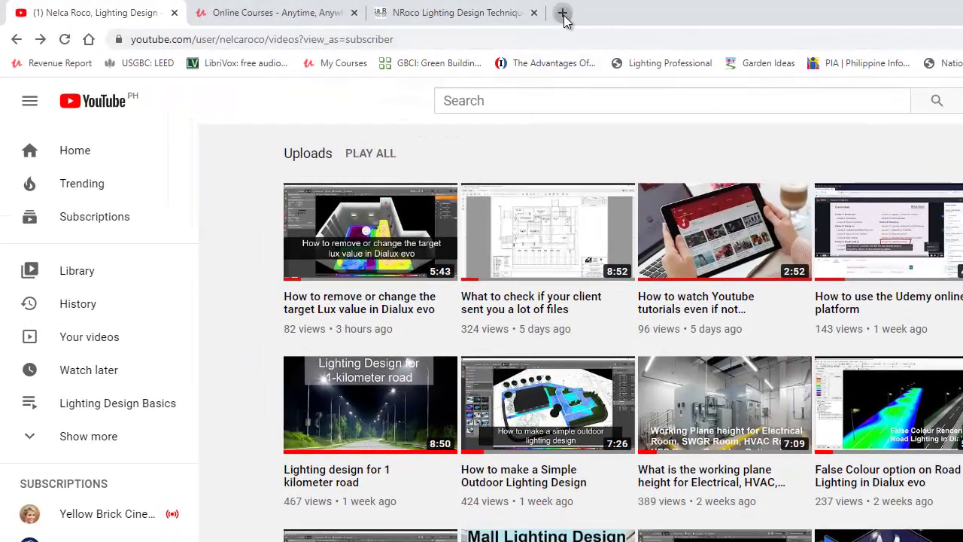
In a new tab, search Yahoo for 'lumsearch', then for 'zero luminaire'
{"action": "left_click", "coordinate": [562, 14]}
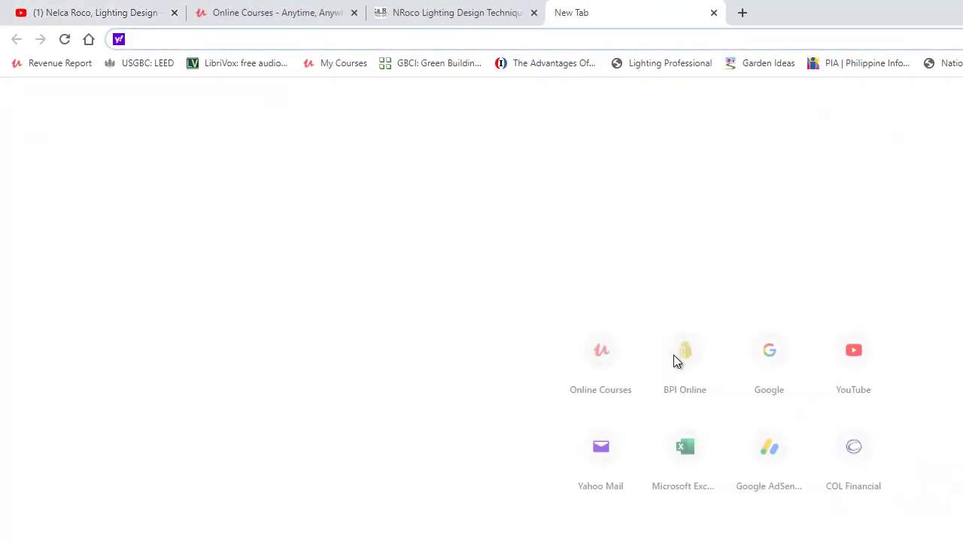
{"action": "type", "text": "lumse"}
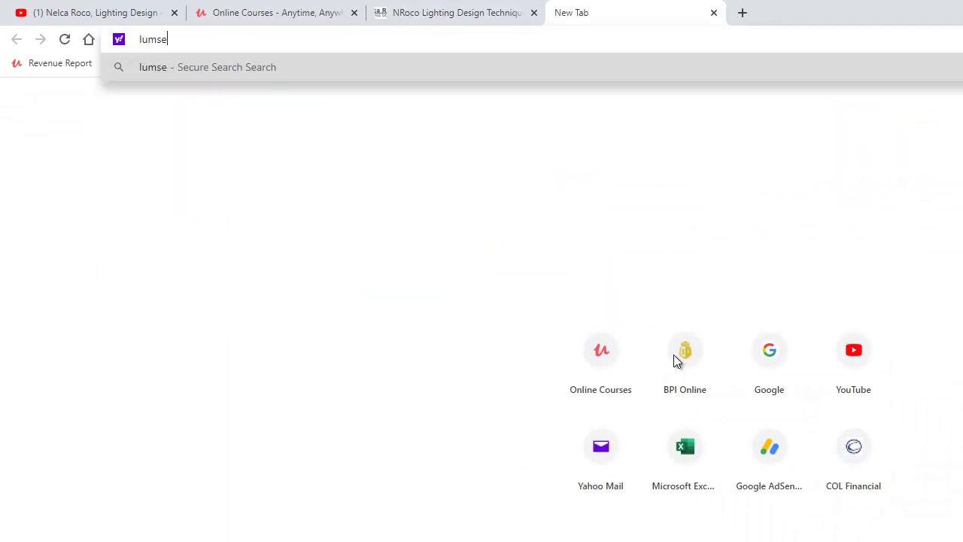
{"action": "type", "text": "arch"}
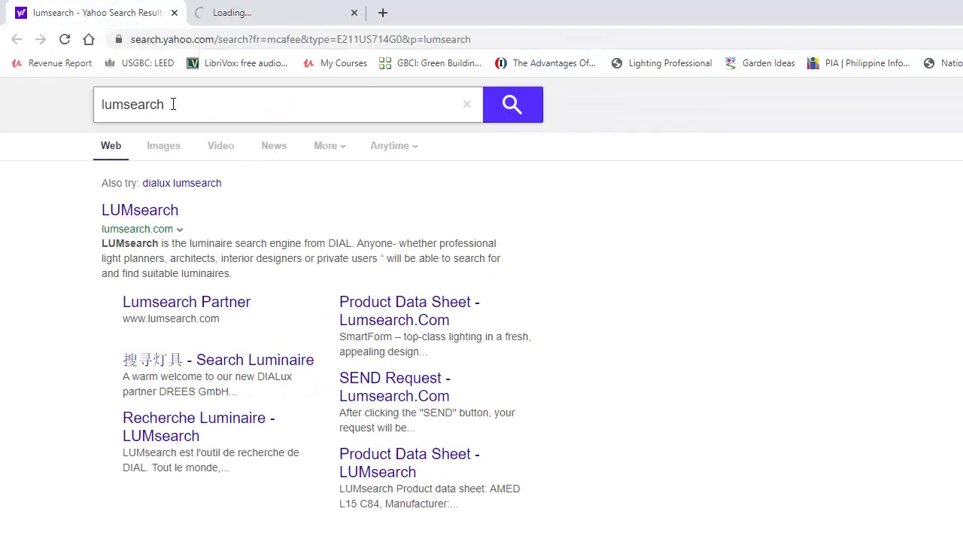
{"action": "left_click_drag", "start_coordinate": [172, 105], "coordinate": [1, 119]}
{"action": "type", "text": "ze"}
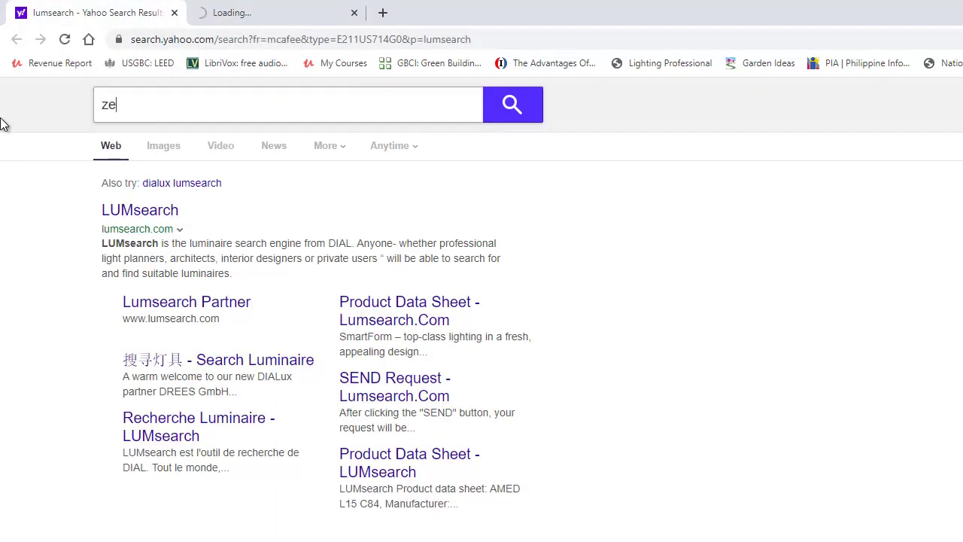
{"action": "type", "text": "ro lu"}
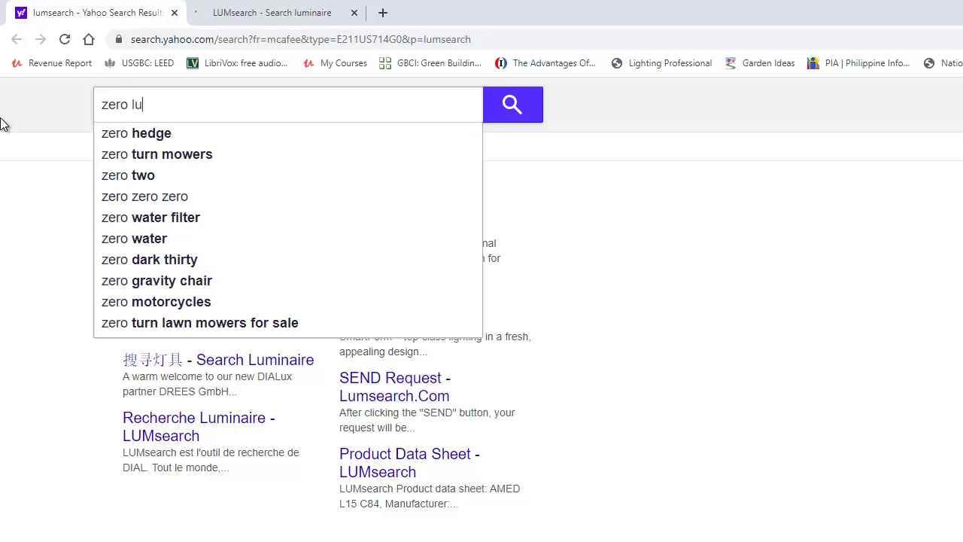
{"action": "type", "text": "min"}
{"action": "key", "text": "Return"}
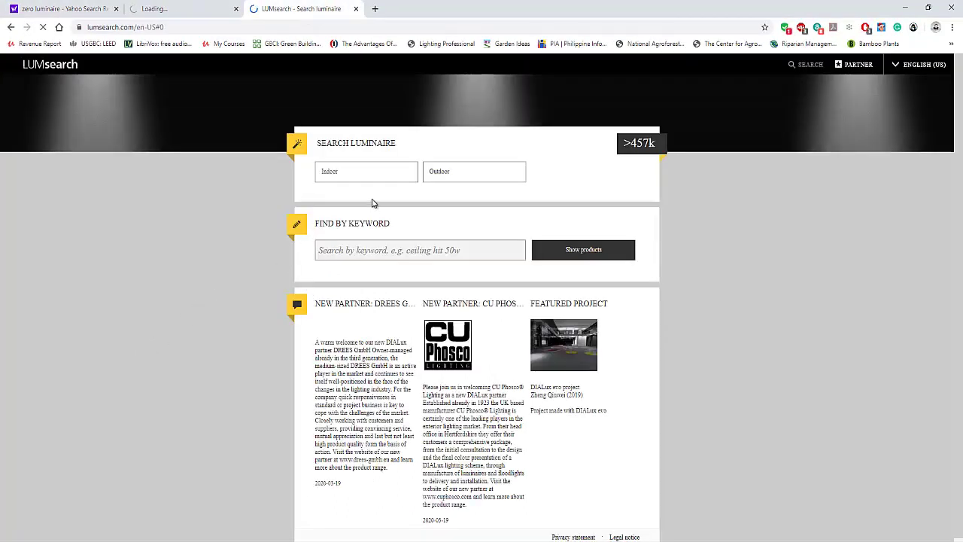
Focus the LUMsearch keyword box, then read the pendant's name in DIALux's Light tools
{"action": "left_click", "coordinate": [357, 251]}
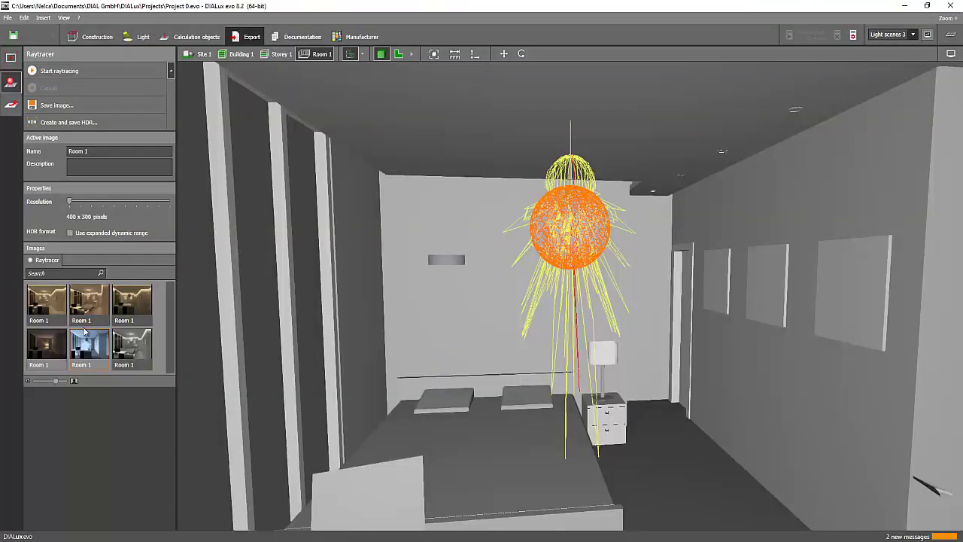
{"action": "left_click", "coordinate": [136, 38]}
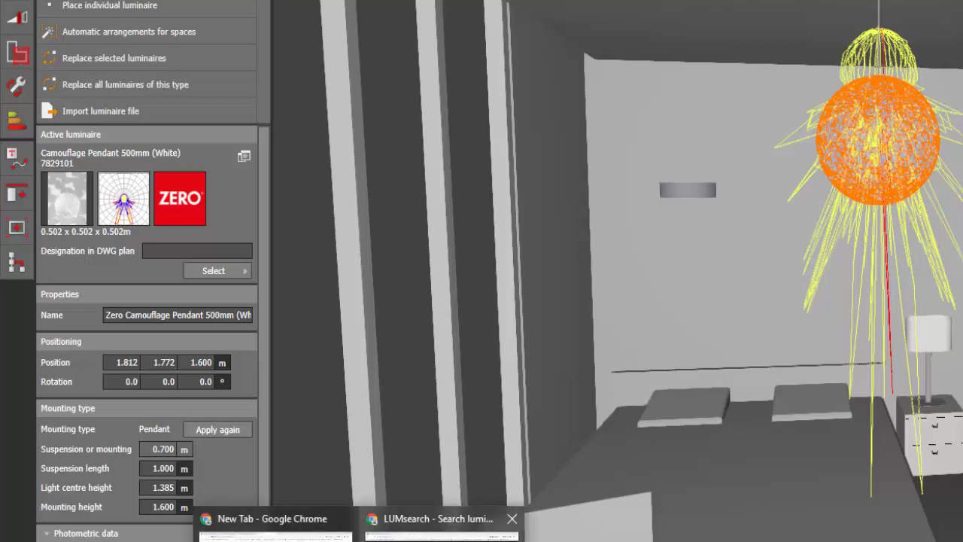
Search LUMsearch for 'camouflage' and browse the three Zero Camouflage Pendant results
{"action": "left_click", "coordinate": [444, 527]}
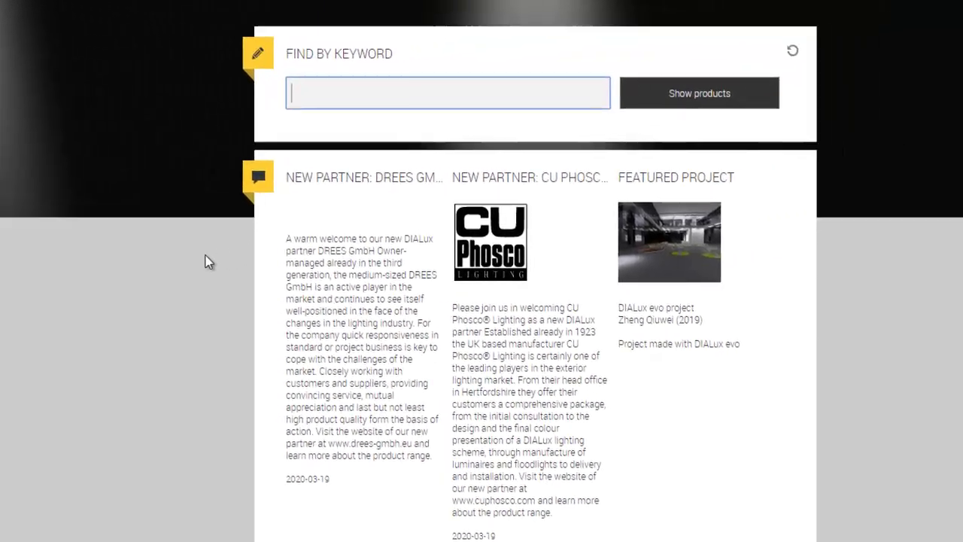
{"action": "type", "text": "ca"}
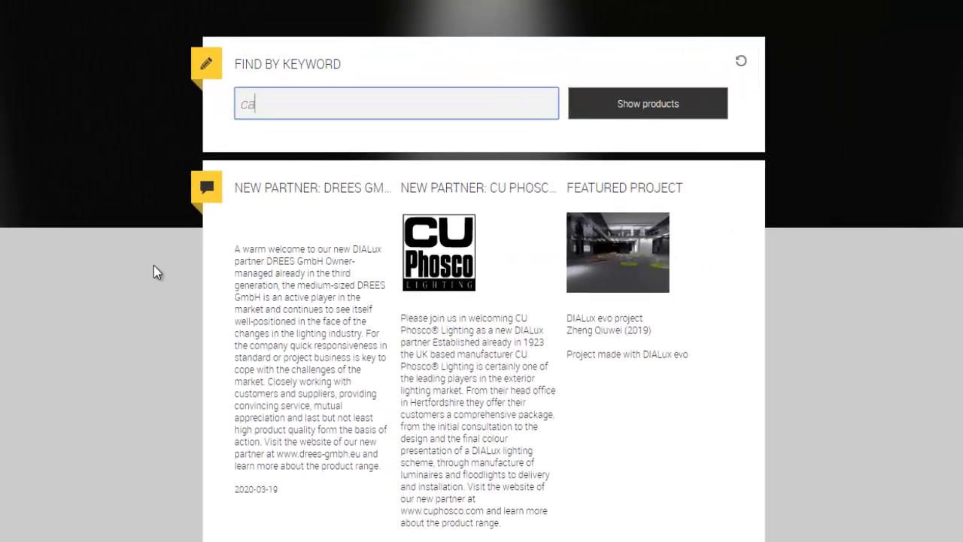
{"action": "type", "text": "moufla"}
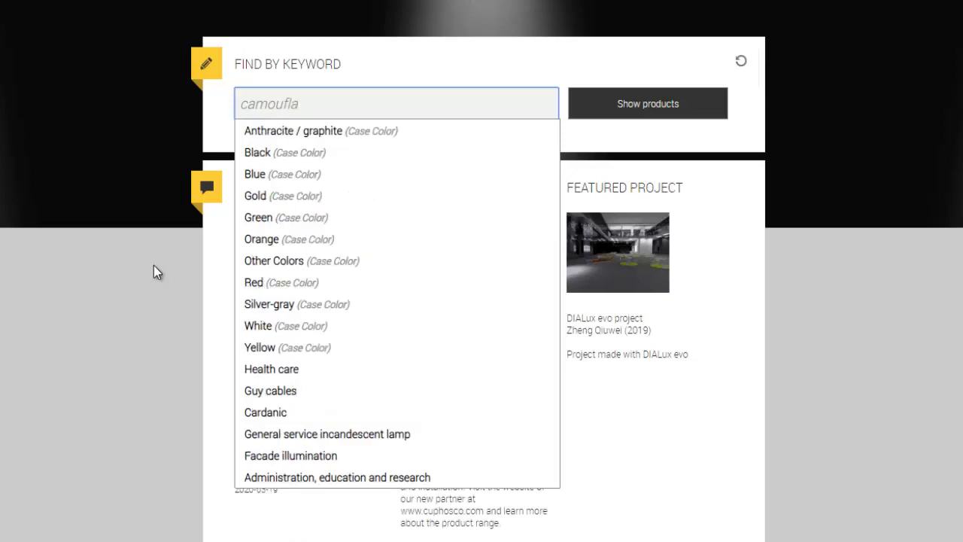
{"action": "type", "text": "a"}
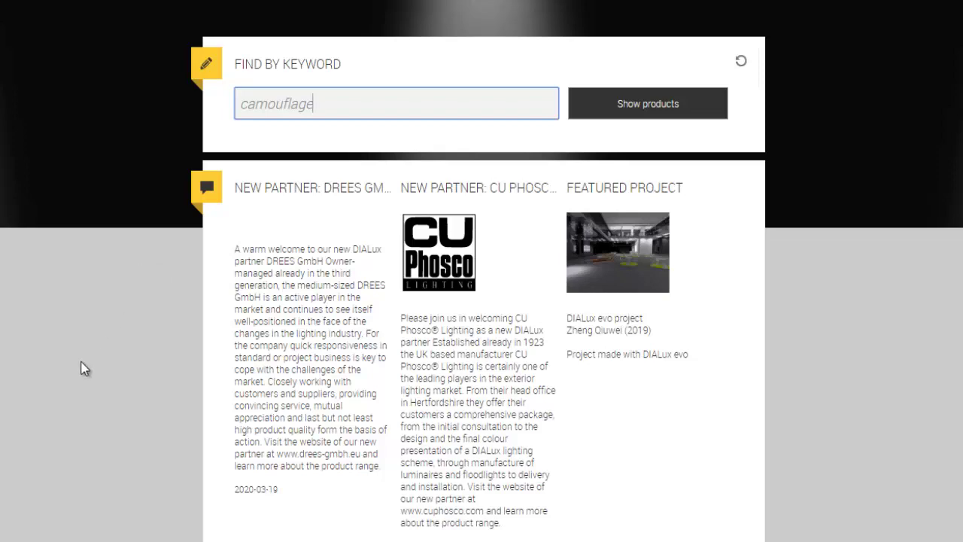
{"action": "key", "text": "Return"}
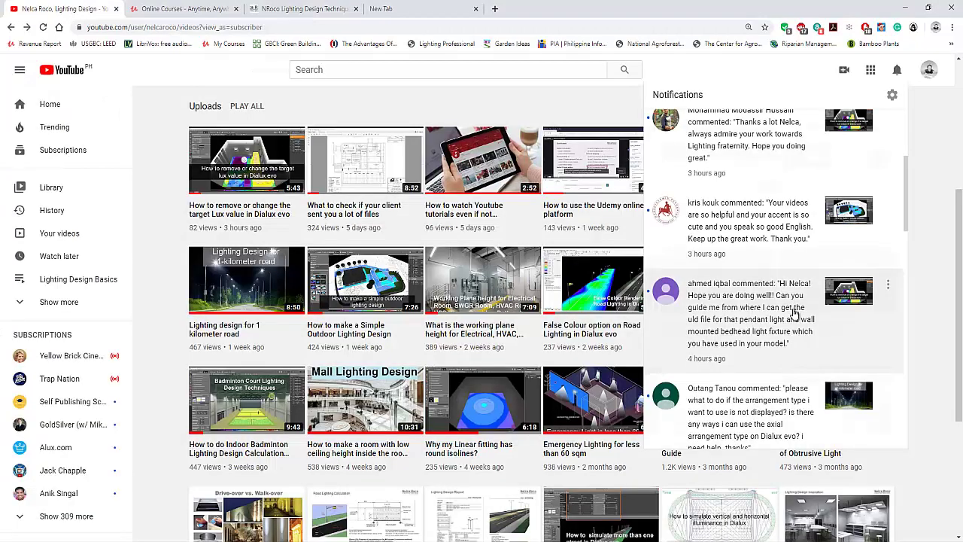
{"action": "scroll", "coordinate": [796, 313], "scroll_direction": "down", "scroll_amount": 1}
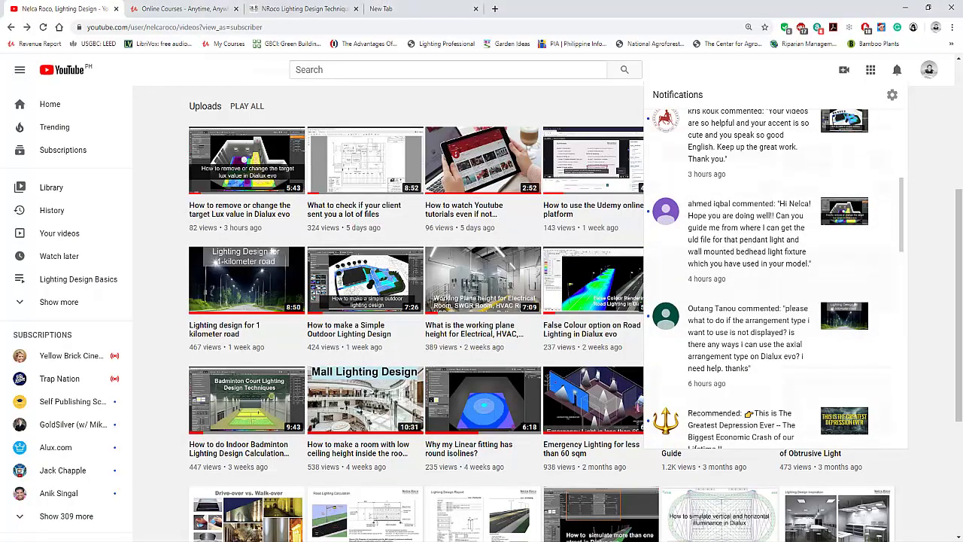
{"action": "left_click", "coordinate": [284, 526]}
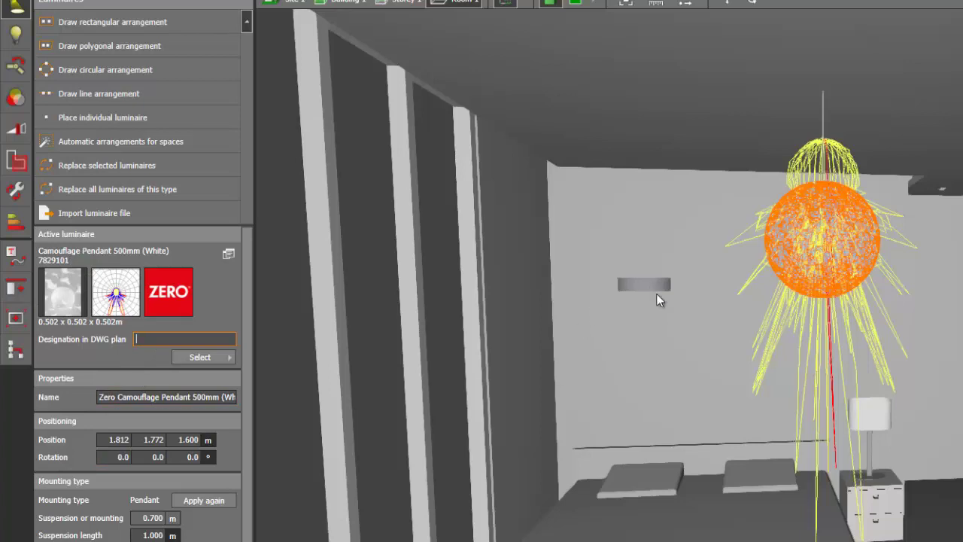
Select the wall lights to identify them as Zero Allright Wall 365mm (Aluminum)
{"action": "left_click", "coordinate": [656, 294]}
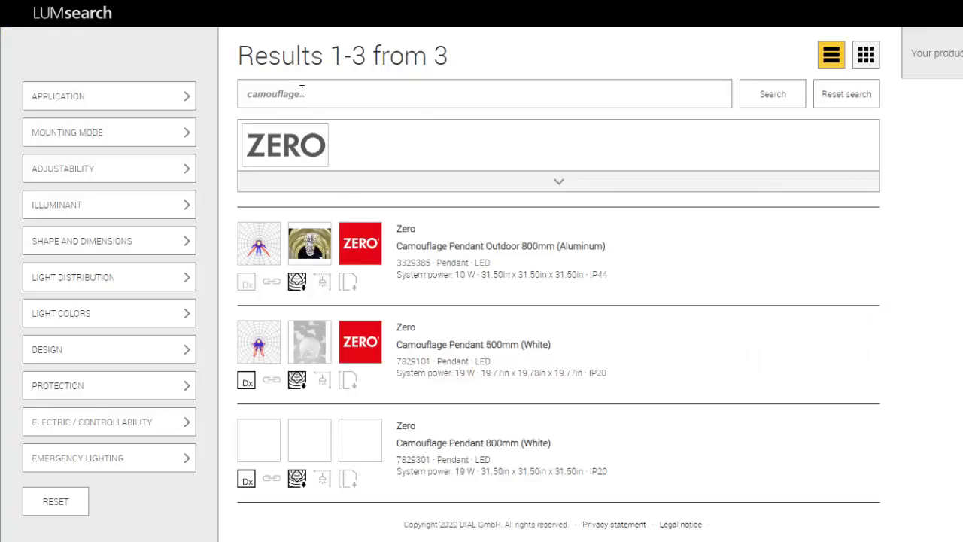
Search LUMsearch for 'allright' and scroll through the 29 Zero Allright results
{"action": "double_click", "coordinate": [302, 91]}
{"action": "type", "text": "all"}
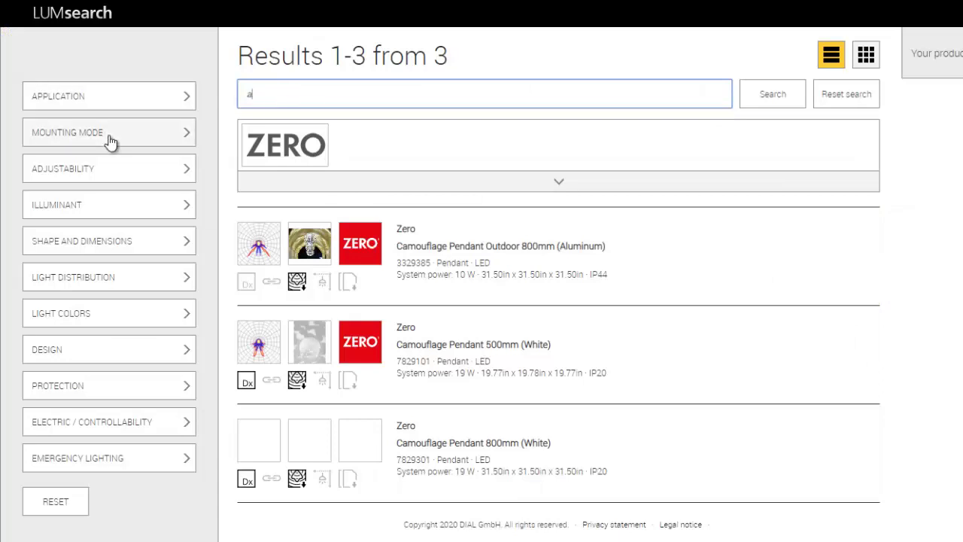
{"action": "type", "text": "right"}
{"action": "key", "text": "Return"}
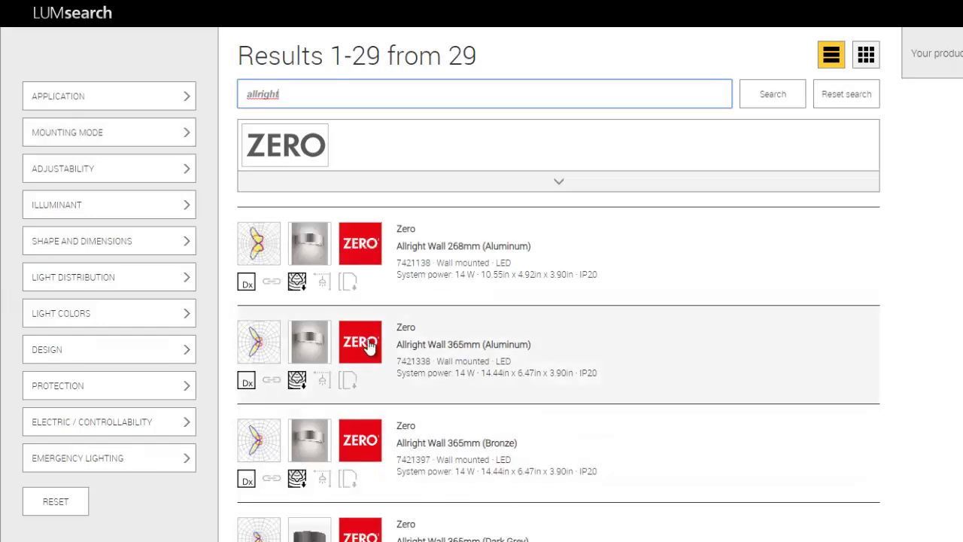
{"action": "scroll", "coordinate": [316, 414], "scroll_direction": "down", "scroll_amount": 2}
{"action": "scroll", "coordinate": [374, 435], "scroll_direction": "down", "scroll_amount": 2}
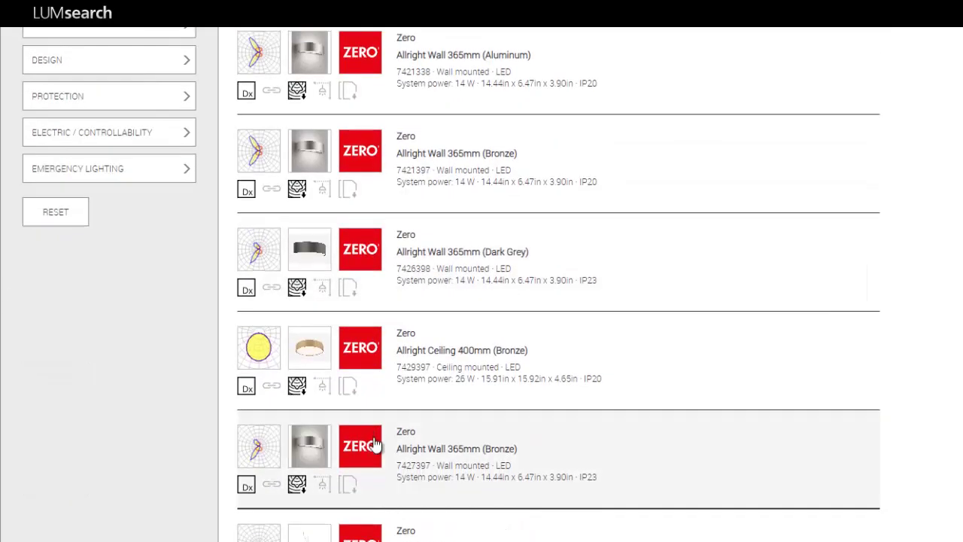
{"action": "scroll", "coordinate": [368, 447], "scroll_direction": "down", "scroll_amount": 4}
{"action": "scroll", "coordinate": [336, 479], "scroll_direction": "down", "scroll_amount": 1}
{"action": "scroll", "coordinate": [340, 486], "scroll_direction": "down", "scroll_amount": 4}
{"action": "scroll", "coordinate": [343, 491], "scroll_direction": "down", "scroll_amount": 3}
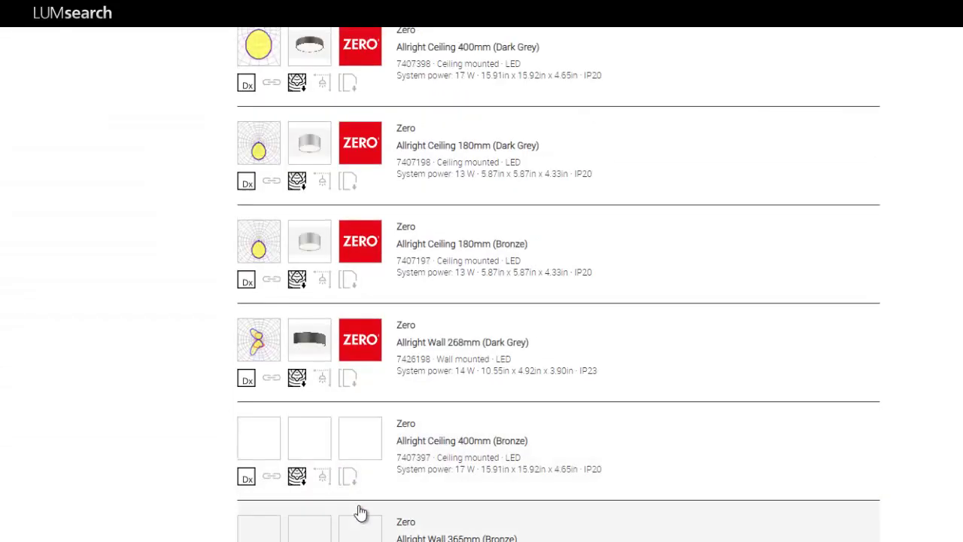
{"action": "scroll", "coordinate": [359, 509], "scroll_direction": "down", "scroll_amount": 2}
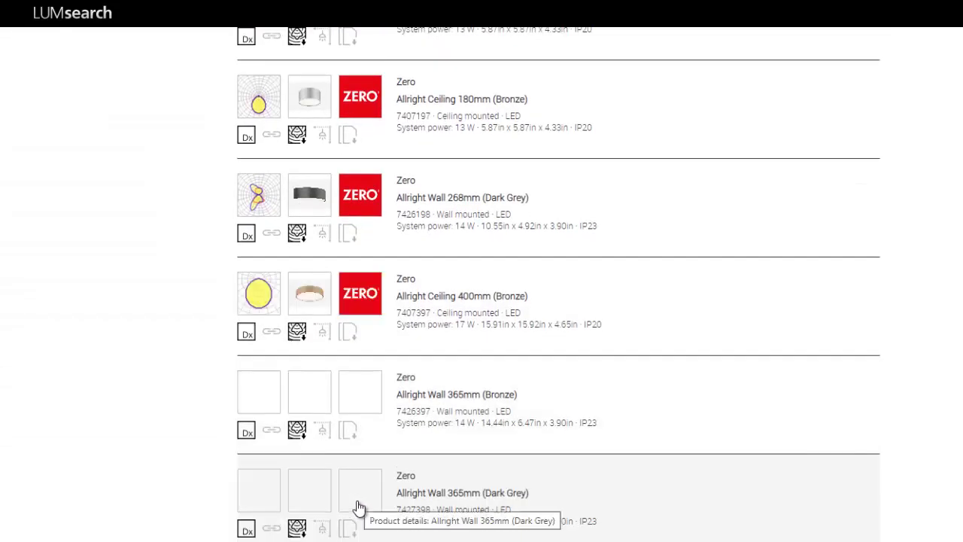
{"action": "scroll", "coordinate": [269, 462], "scroll_direction": "down", "scroll_amount": 3}
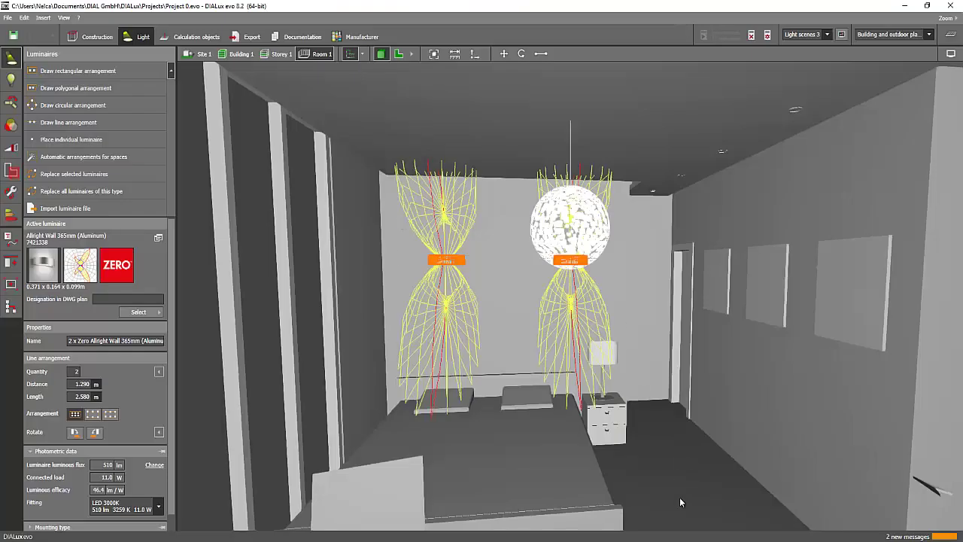
Select the Camouflage Pendant and turn on light visualisation in the 3D view
{"action": "left_click", "coordinate": [680, 501]}
{"action": "left_click", "coordinate": [569, 225]}
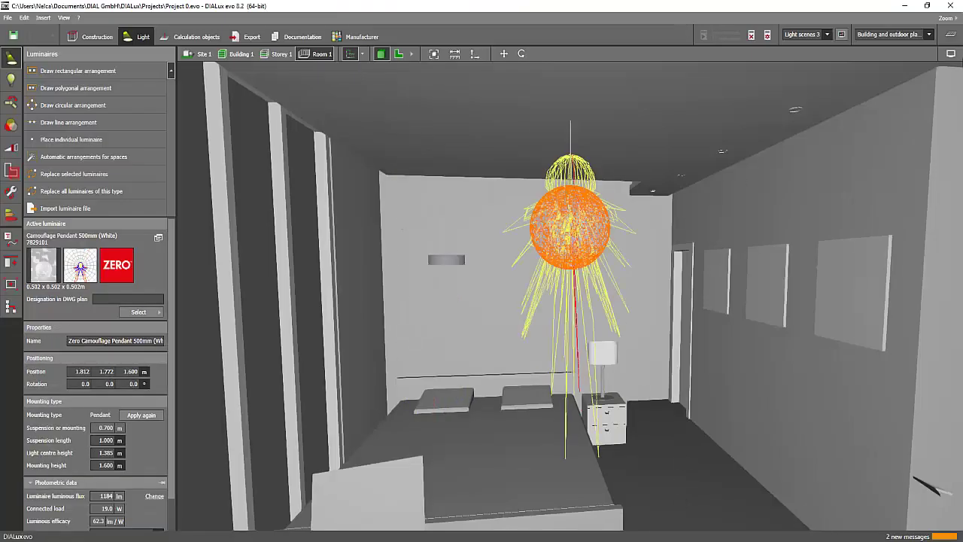
{"action": "left_click", "coordinate": [953, 55]}
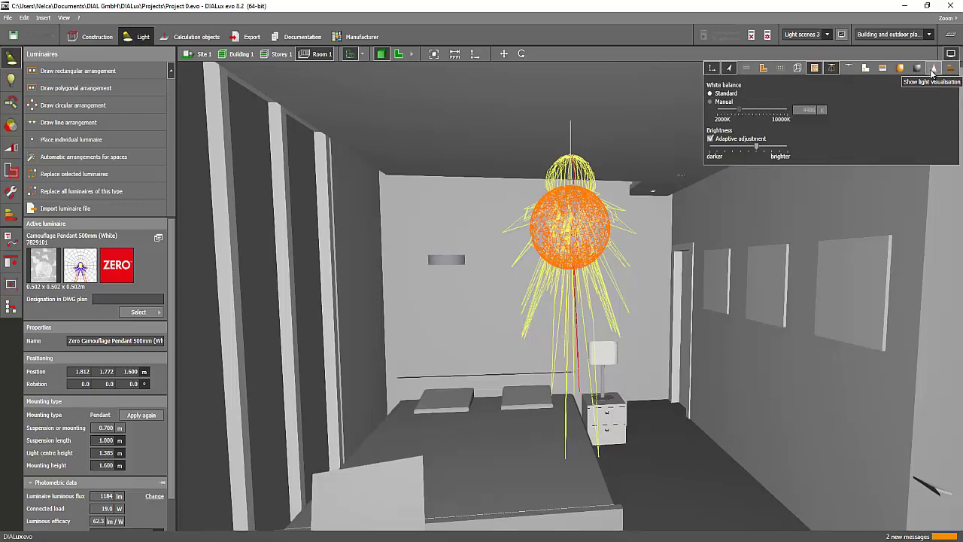
{"action": "left_click", "coordinate": [933, 69]}
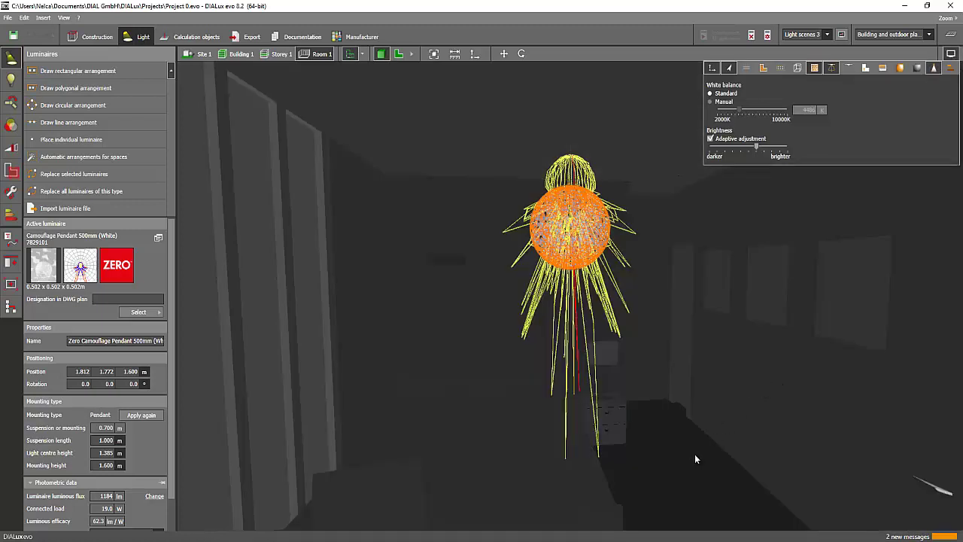
{"action": "left_click", "coordinate": [802, 34]}
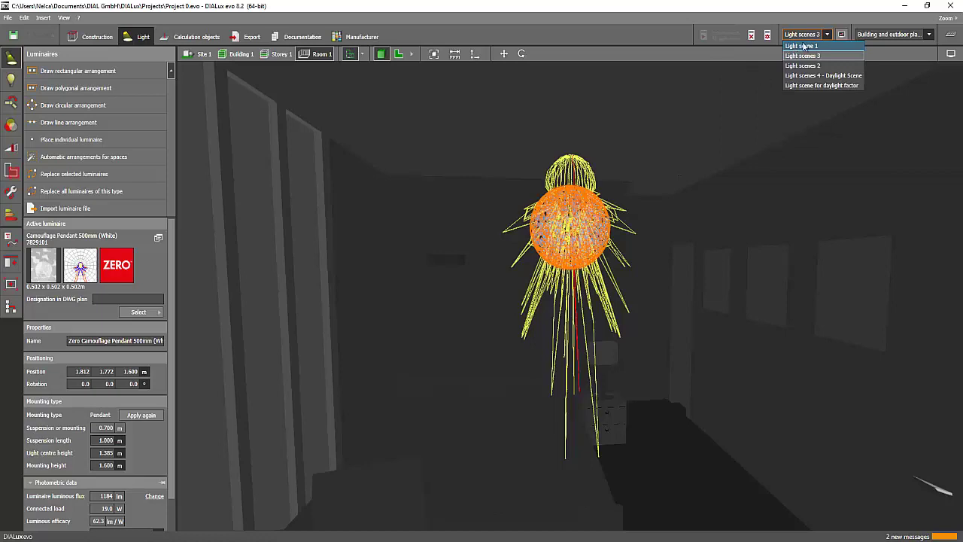
Activate light scene 1, select the pendant, and orbit around the lit bedroom
{"action": "left_click", "coordinate": [802, 46]}
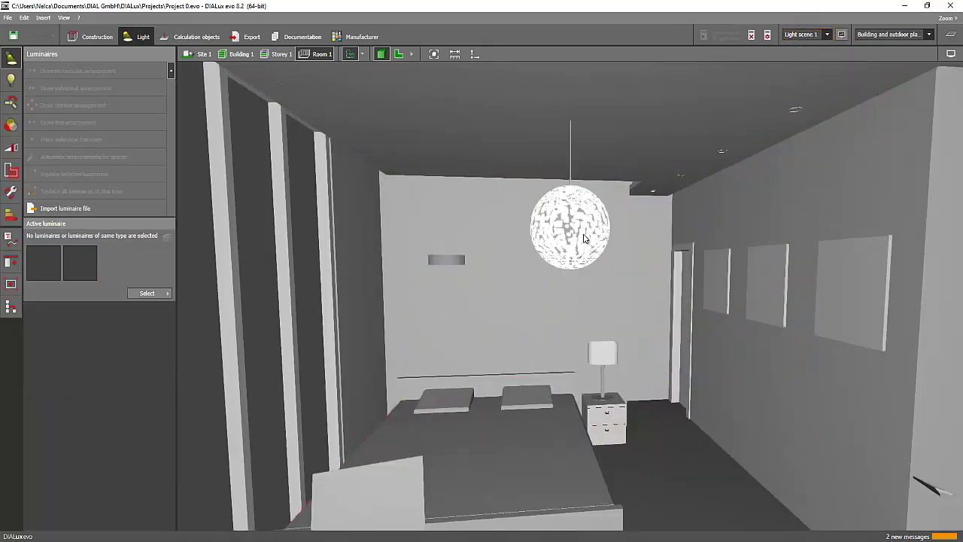
{"action": "left_click", "coordinate": [583, 236]}
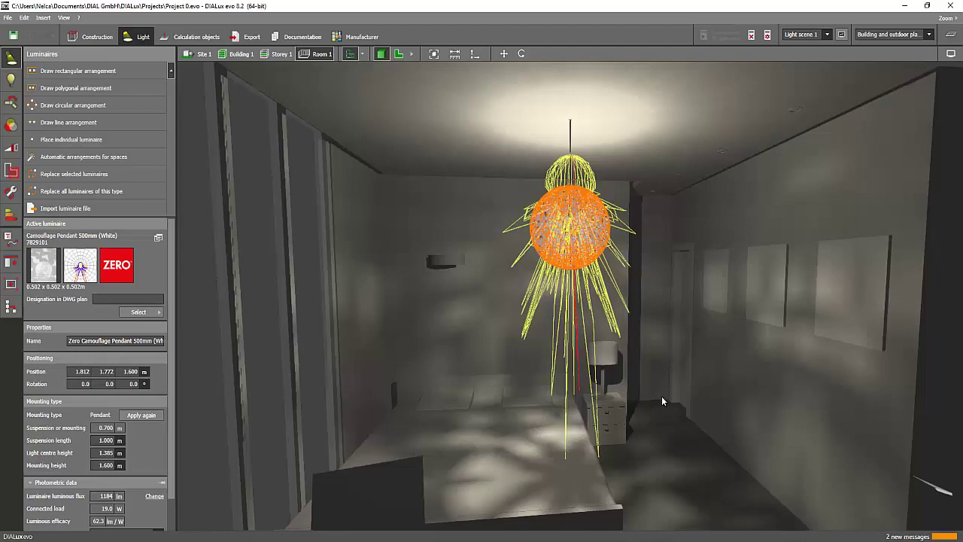
{"action": "mouse_move", "coordinate": [658, 397]}
{"action": "left_mouse_down"}
{"action": "mouse_move", "coordinate": [632, 389]}
{"action": "mouse_move", "coordinate": [703, 413]}
{"action": "mouse_move", "coordinate": [627, 446]}
{"action": "mouse_move", "coordinate": [626, 464]}
{"action": "mouse_move", "coordinate": [656, 460]}
{"action": "mouse_move", "coordinate": [679, 380]}
{"action": "mouse_move", "coordinate": [662, 394]}
{"action": "mouse_move", "coordinate": [674, 457]}
{"action": "mouse_move", "coordinate": [678, 378]}
{"action": "mouse_move", "coordinate": [652, 394]}
{"action": "mouse_move", "coordinate": [651, 407]}
{"action": "mouse_move", "coordinate": [585, 412]}
{"action": "mouse_move", "coordinate": [659, 420]}
{"action": "mouse_move", "coordinate": [676, 408]}
{"action": "mouse_move", "coordinate": [642, 437]}
{"action": "mouse_move", "coordinate": [597, 452]}
{"action": "mouse_move", "coordinate": [605, 387]}
{"action": "mouse_move", "coordinate": [585, 391]}
{"action": "mouse_move", "coordinate": [623, 387]}
{"action": "mouse_move", "coordinate": [595, 364]}
{"action": "mouse_move", "coordinate": [569, 287]}
{"action": "left_mouse_up"}
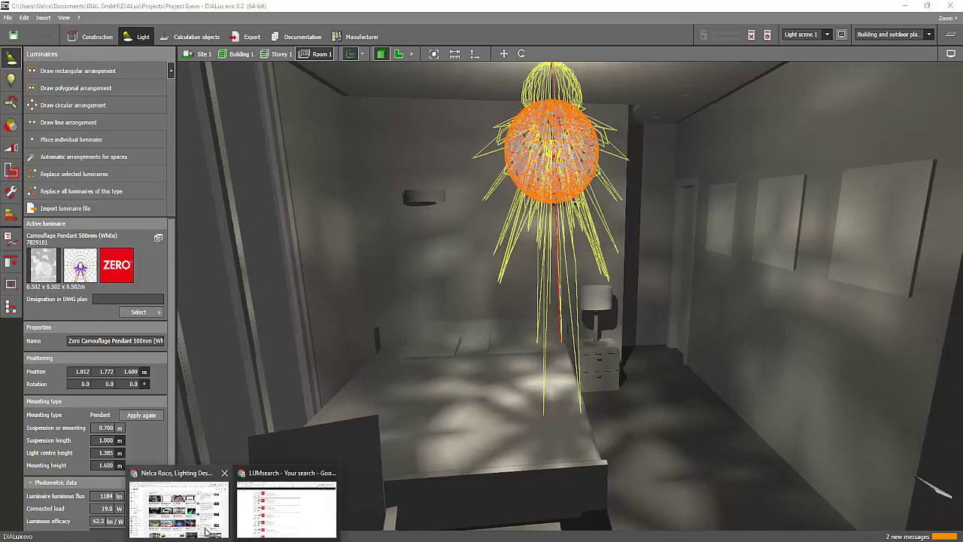
{"action": "left_click", "coordinate": [207, 529]}
Scroll through the YouTube notifications listing viewer comments
{"action": "scroll", "coordinate": [784, 344], "scroll_direction": "down", "scroll_amount": 1}
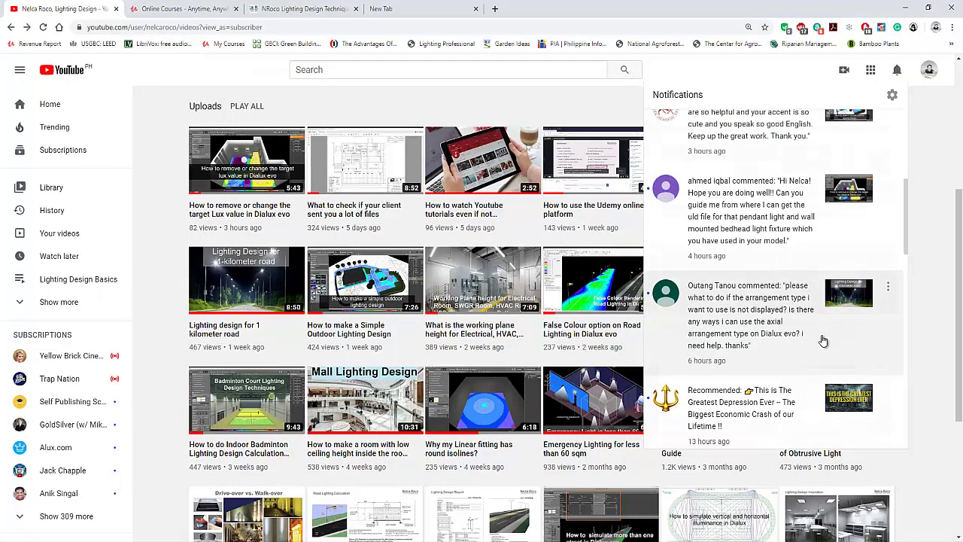
{"action": "scroll", "coordinate": [820, 346], "scroll_direction": "up", "scroll_amount": 1}
{"action": "scroll", "coordinate": [865, 391], "scroll_direction": "down", "scroll_amount": 1}
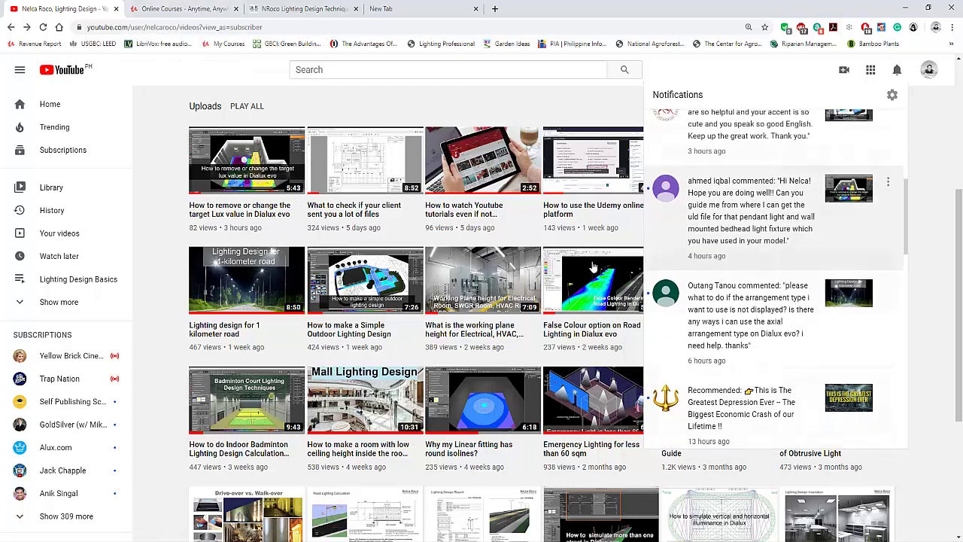
Browse the Udemy course results and the lighting-design Tips & Tricks page, then return to Udemy
{"action": "left_click", "coordinate": [185, 9]}
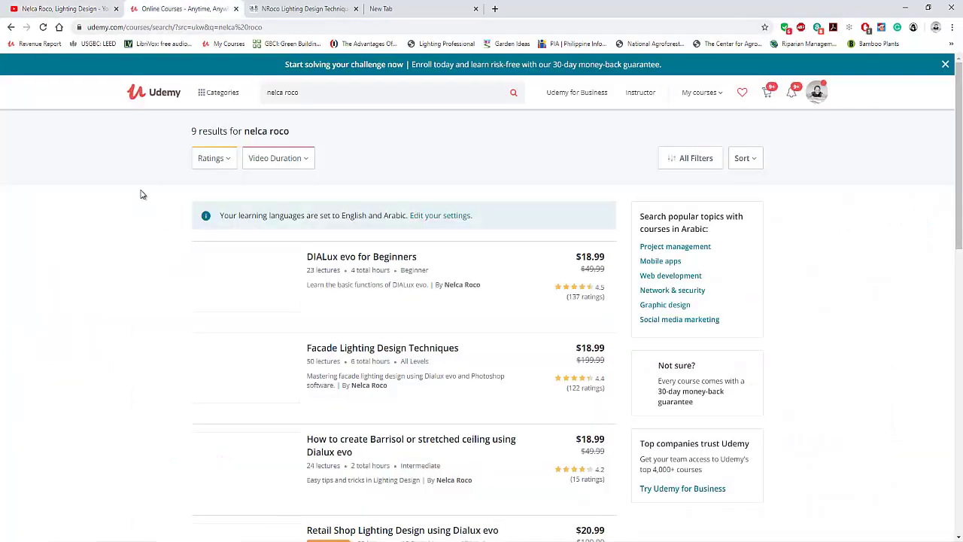
{"action": "scroll", "coordinate": [323, 275], "scroll_direction": "down", "scroll_amount": 3}
{"action": "scroll", "coordinate": [305, 281], "scroll_direction": "up", "scroll_amount": 3}
{"action": "left_click", "coordinate": [43, 27]}
{"action": "left_click", "coordinate": [278, 9]}
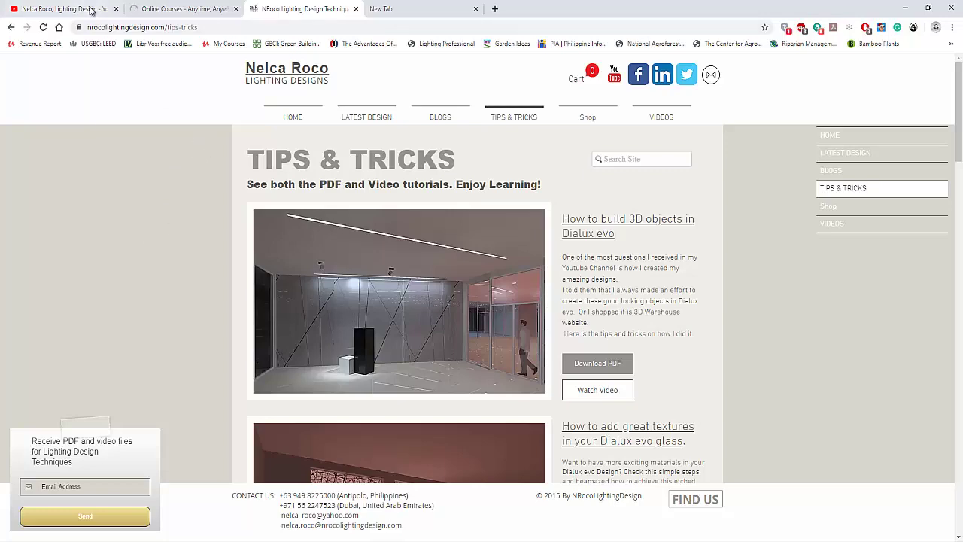
{"action": "left_click", "coordinate": [170, 9]}
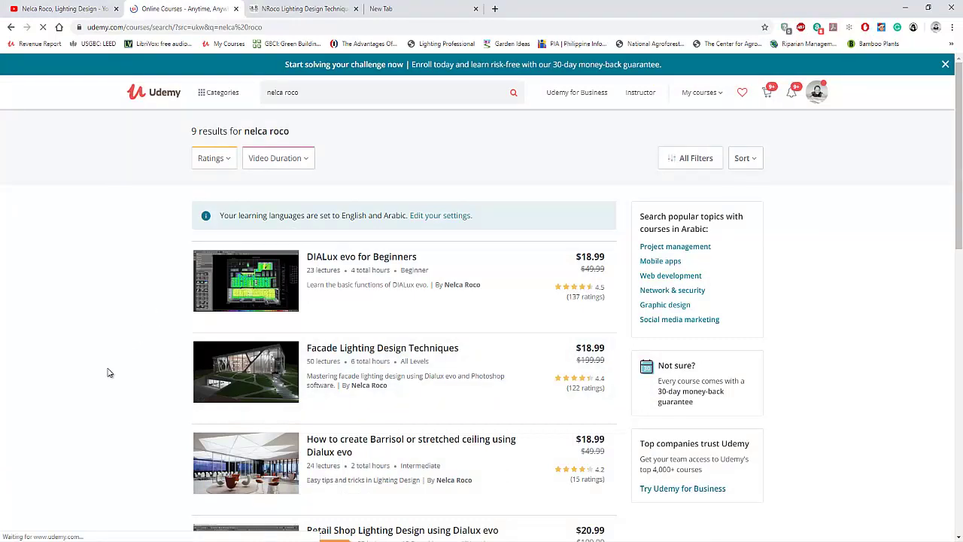
Scroll the Facebook timeline to the April 17–May 09 DIALux evo Basics training post, then switch to YouTube
{"action": "left_click", "coordinate": [169, 497]}
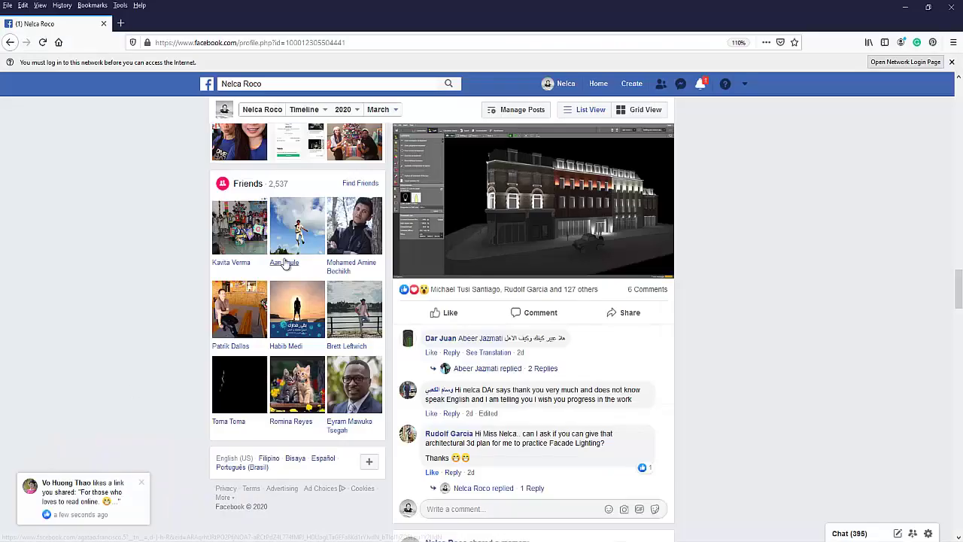
{"action": "scroll", "coordinate": [817, 251], "scroll_direction": "up", "scroll_amount": 5}
{"action": "scroll", "coordinate": [813, 256], "scroll_direction": "up", "scroll_amount": 5}
{"action": "scroll", "coordinate": [800, 275], "scroll_direction": "up", "scroll_amount": 4}
{"action": "scroll", "coordinate": [786, 286], "scroll_direction": "down", "scroll_amount": 2}
{"action": "scroll", "coordinate": [779, 295], "scroll_direction": "down", "scroll_amount": 3}
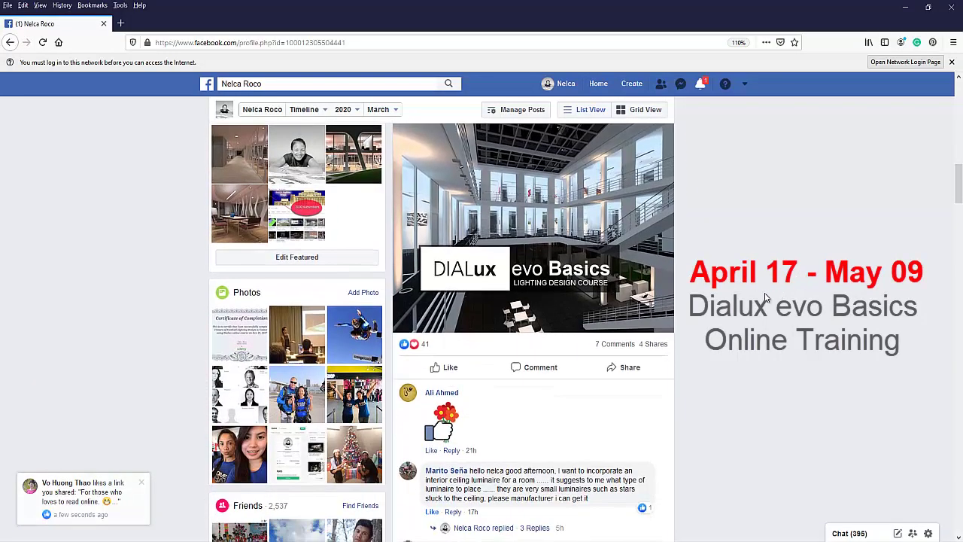
{"action": "scroll", "coordinate": [771, 297], "scroll_direction": "up", "scroll_amount": 3}
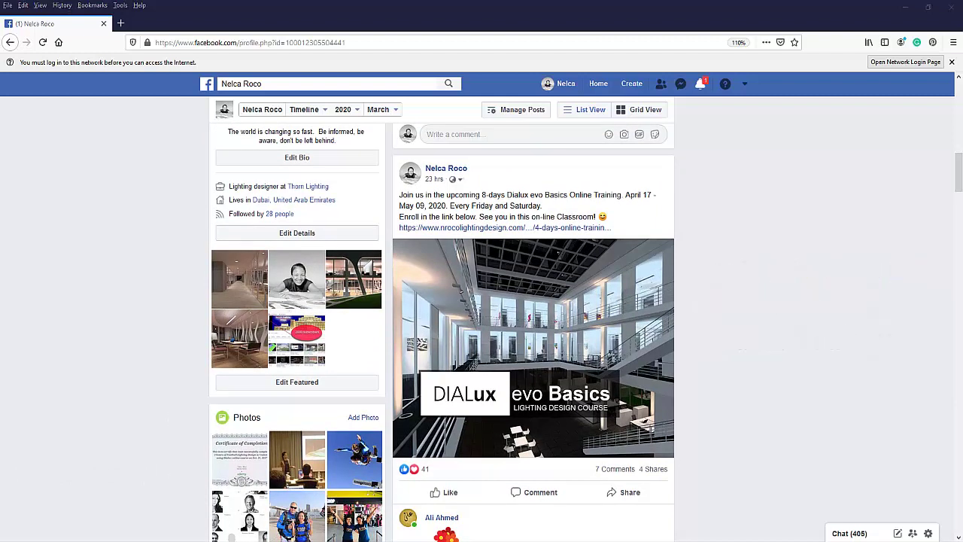
{"action": "left_click", "coordinate": [181, 511]}
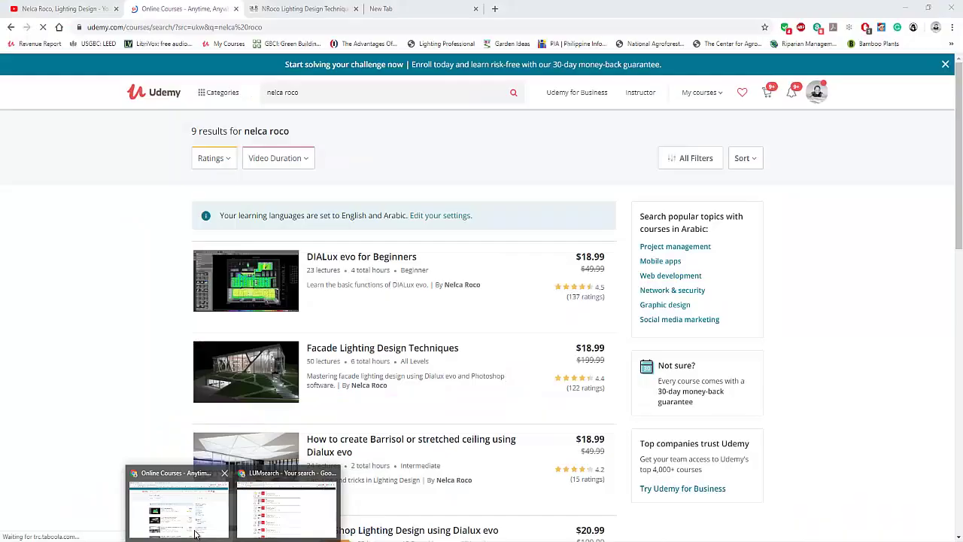
{"action": "left_click", "coordinate": [60, 9]}
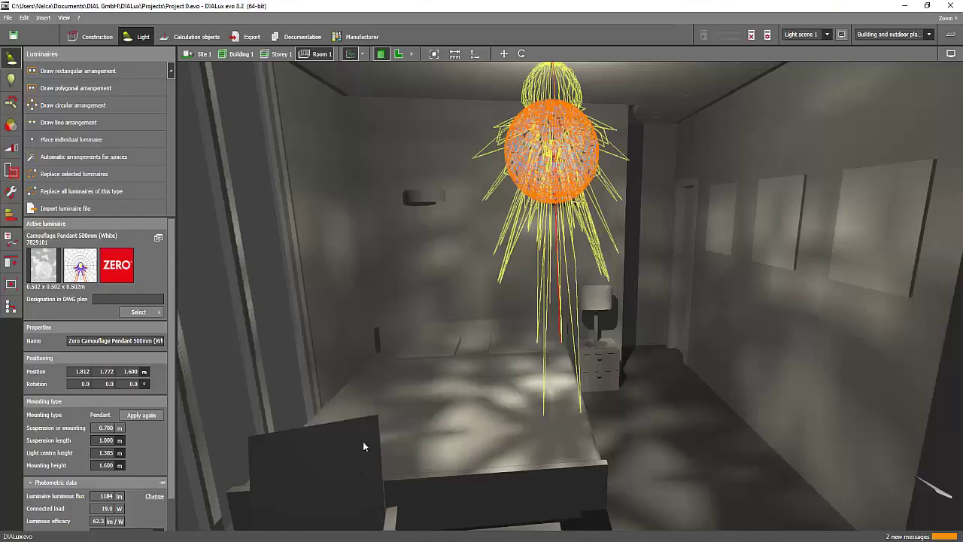